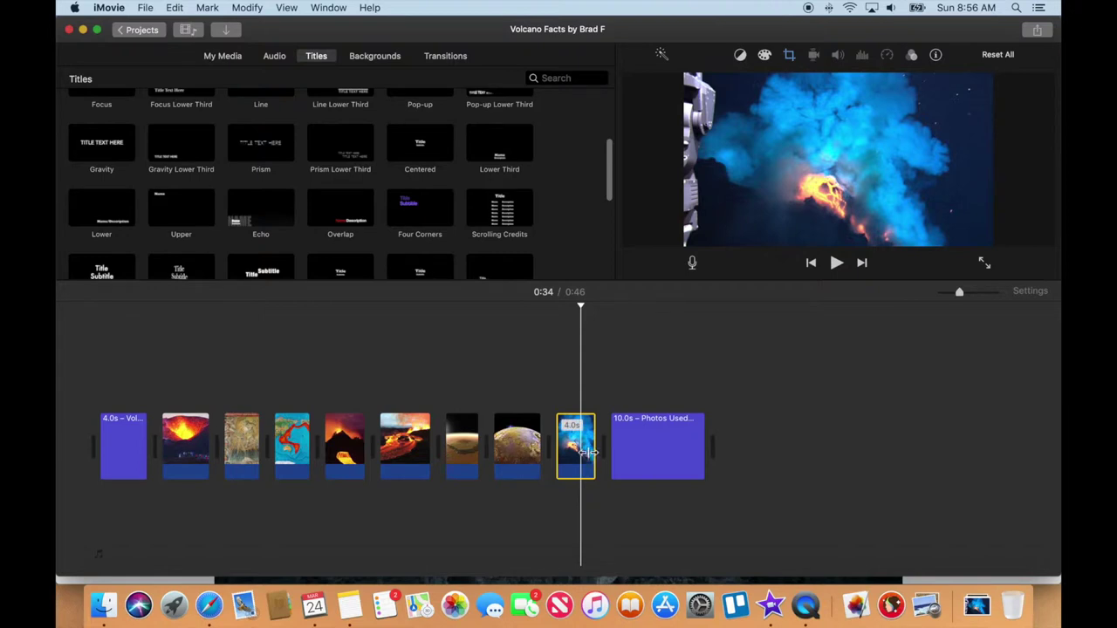
- Select the Photos Used credits title and put the caret in its viewer text
click(659, 446)
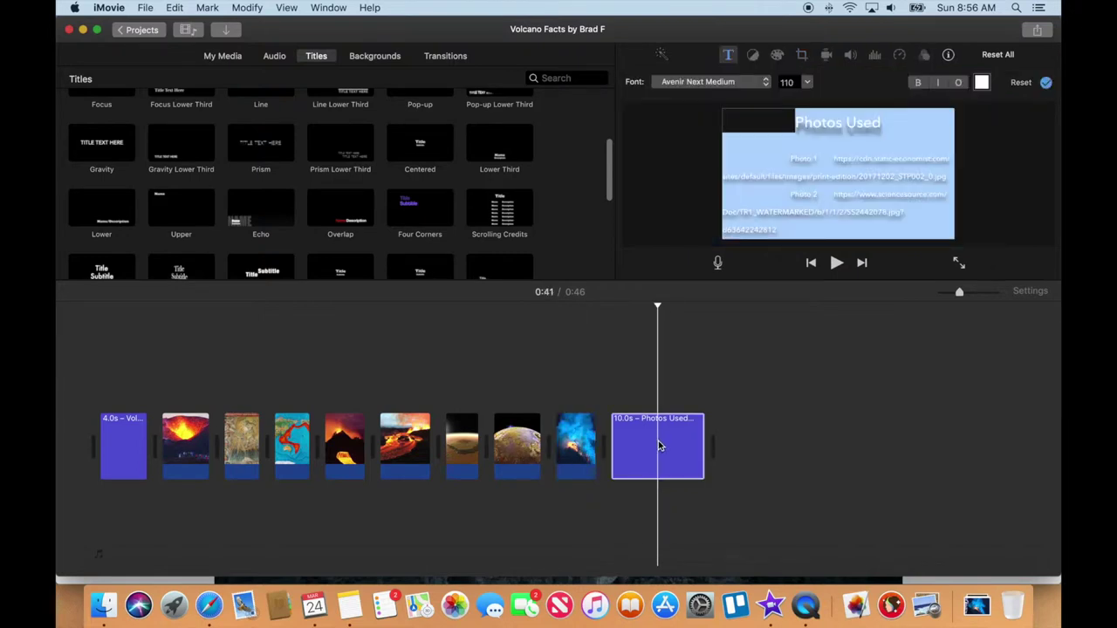
click(650, 445)
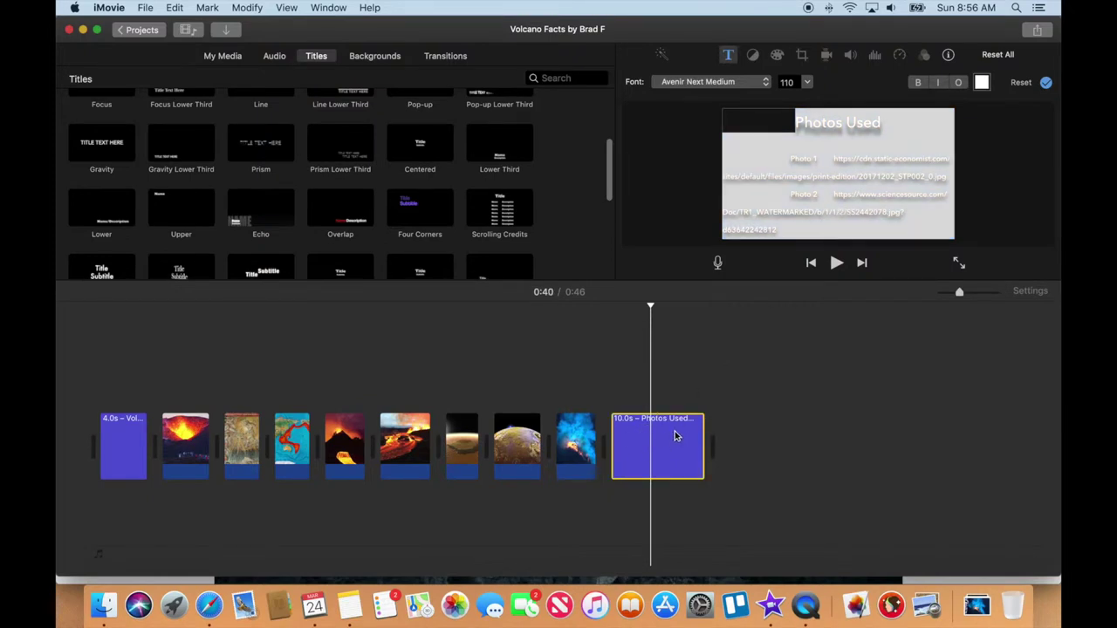
click(848, 195)
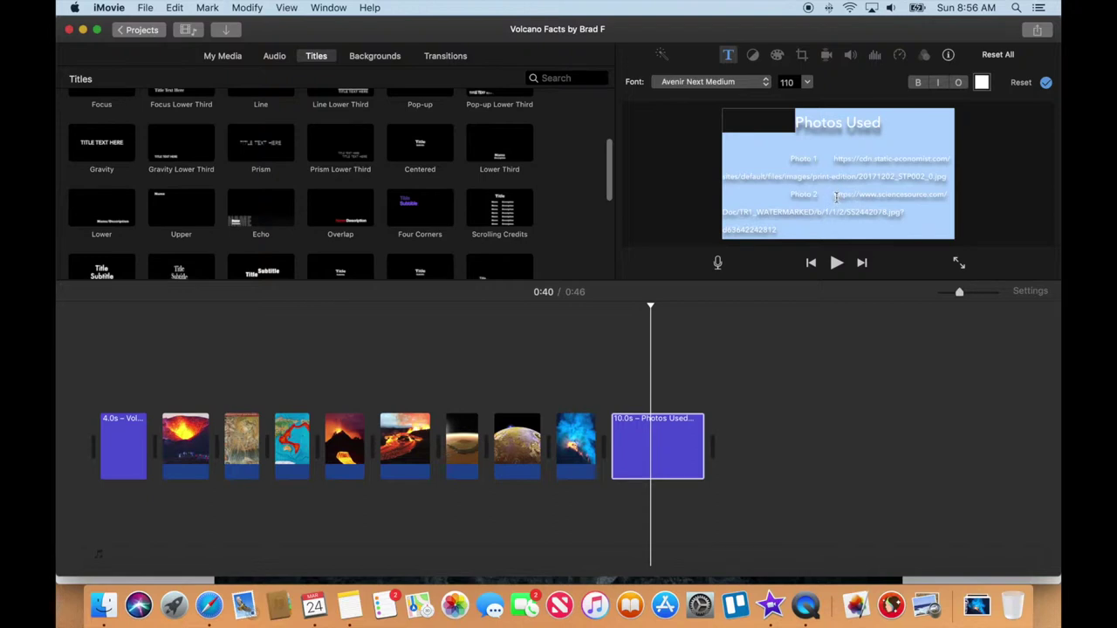
click(839, 195)
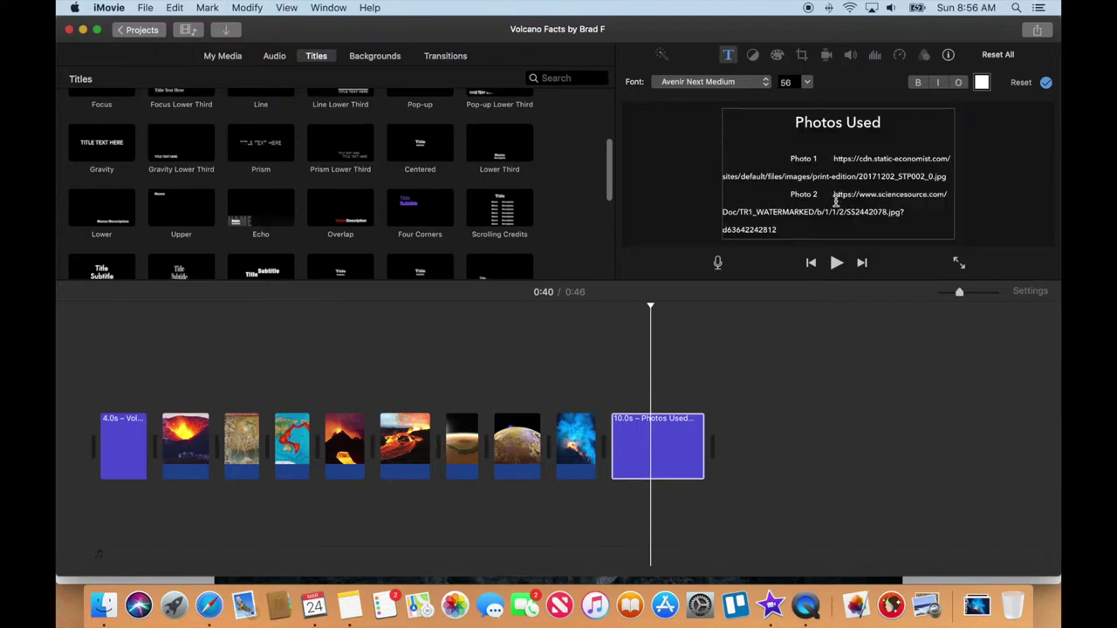
- Replace the Name/Description placeholder with 'Photo 7' and its pasted image web address
key(Down)
key(Down)
key(Down)
key(Down)
key(Down)
key(Down)
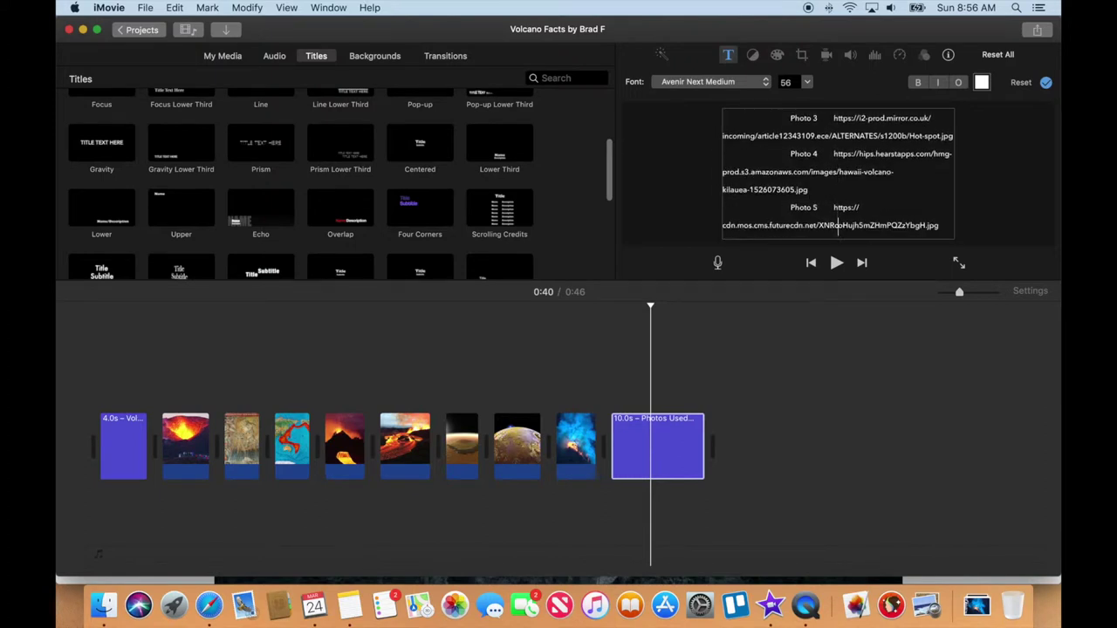
key(Down)
key(Down)
key(Down)
key(Down)
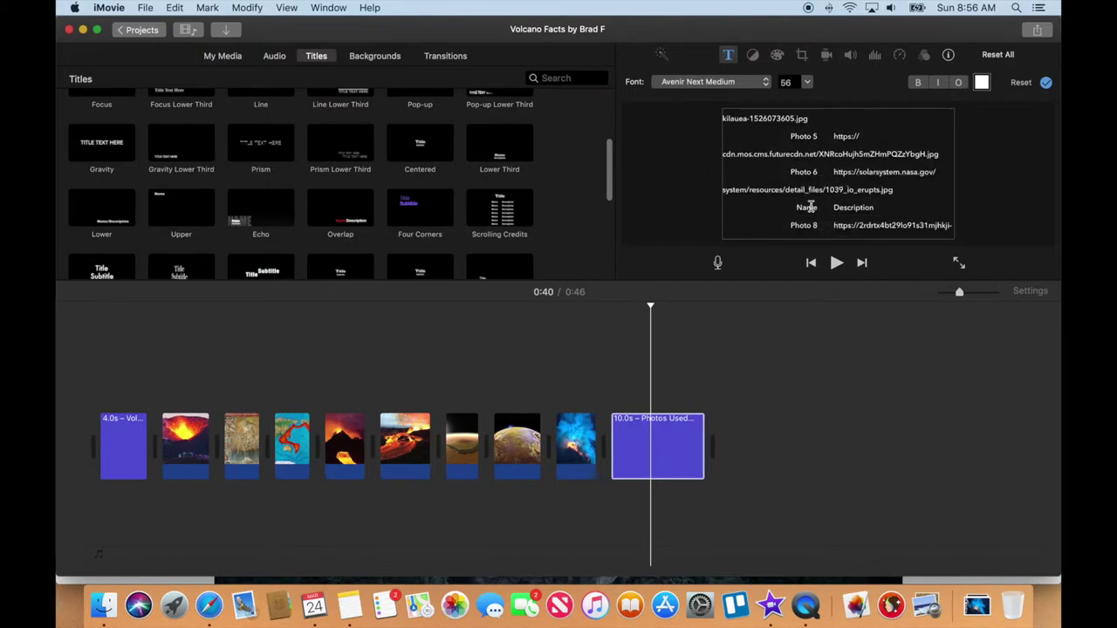
double_click(807, 207)
text(Photo 7)
double_click(852, 208)
text(https://3c1703fe8d.site.internapcdn.net/newman/gfx/news/hires/2014/satelliteima.jpg)
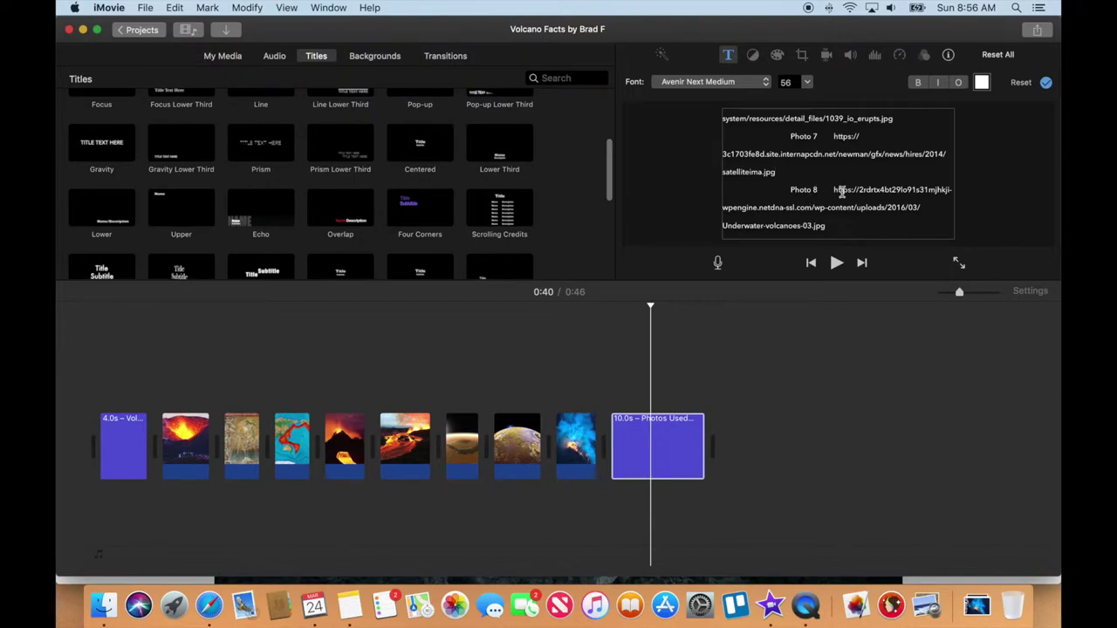
scroll(838, 174, down, 2)
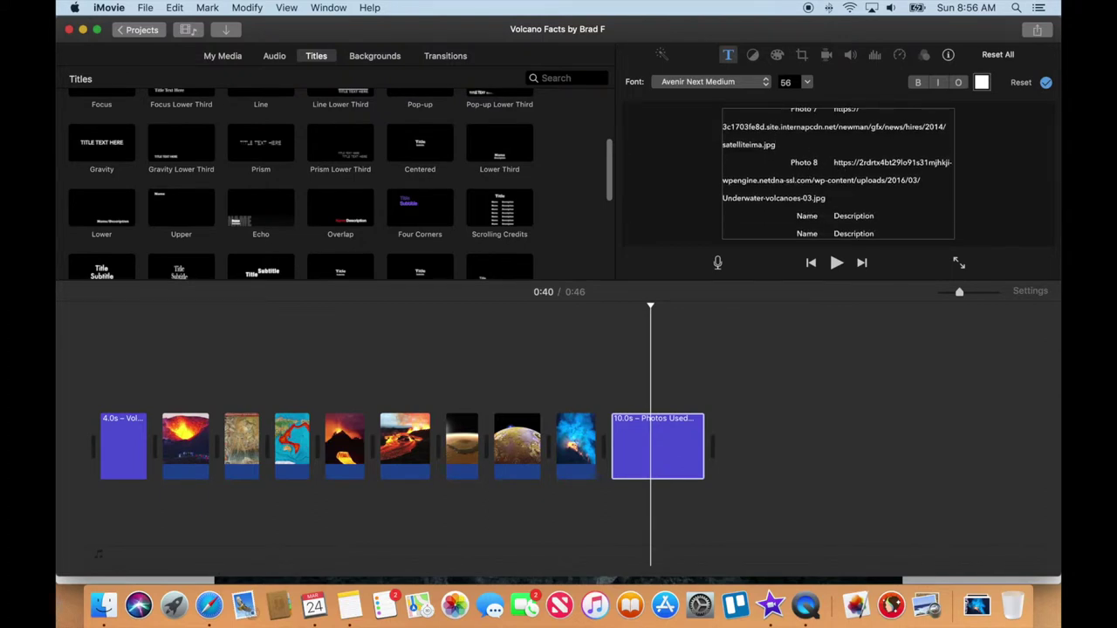
- Delete the two leftover Name/Description lines and the blank line, then apply the title edits
click(875, 232)
drag(875, 232, 789, 219)
key(BackSpace)
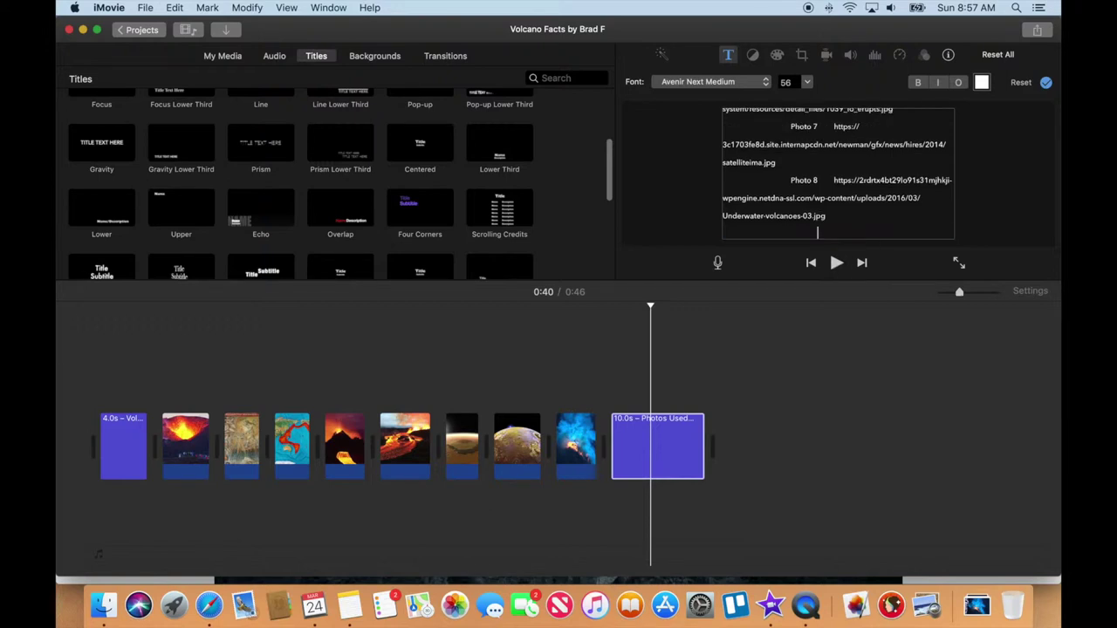
key(BackSpace)
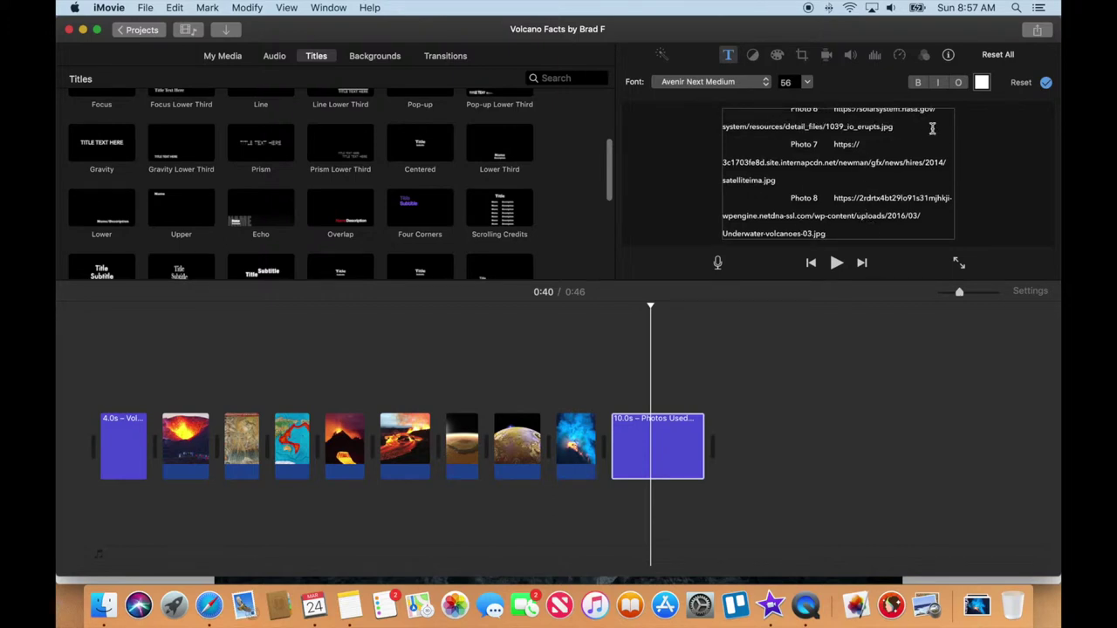
click(1046, 85)
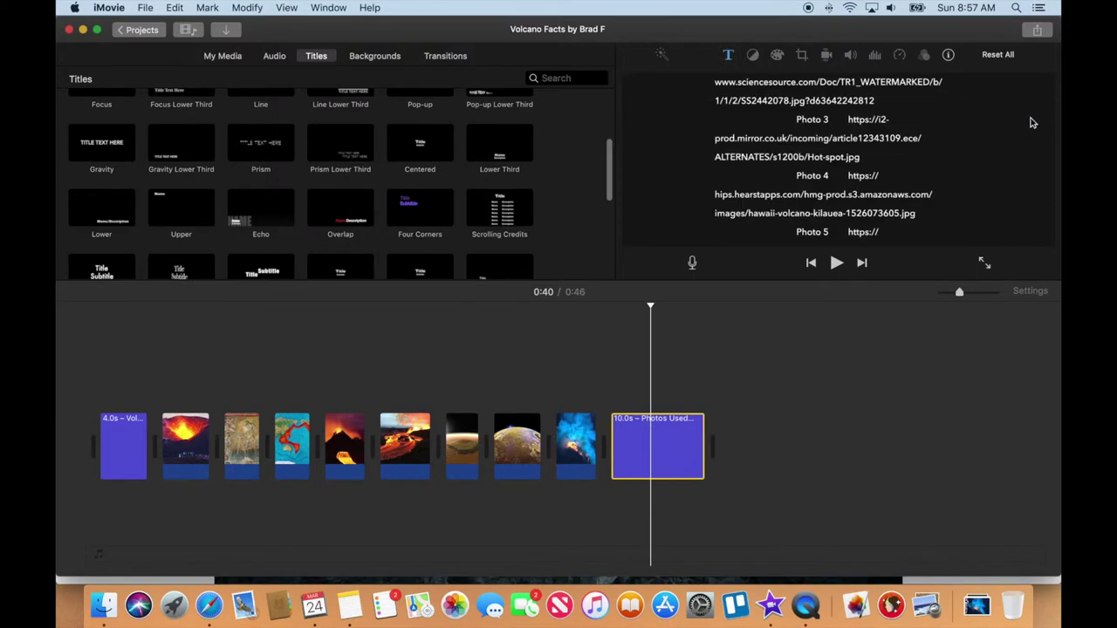
click(802, 381)
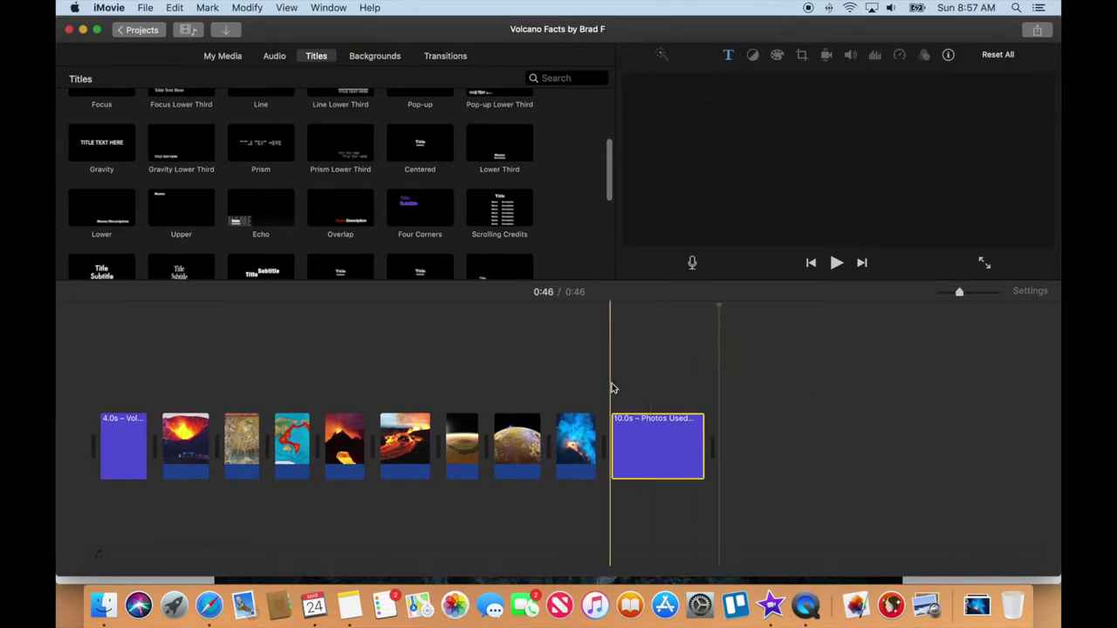
key(space)
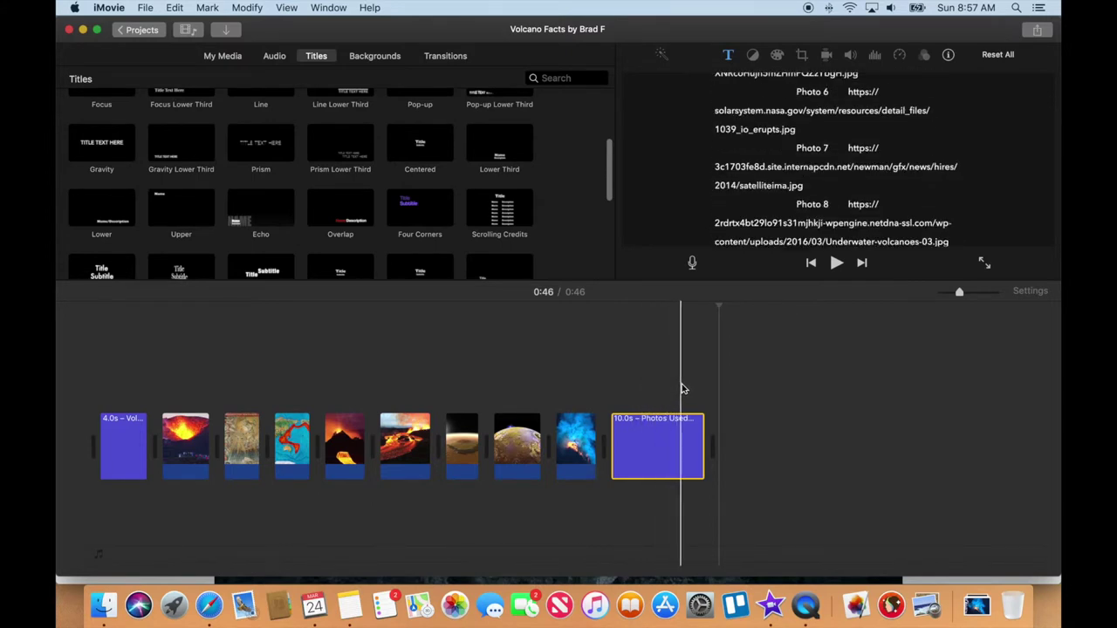
click(739, 391)
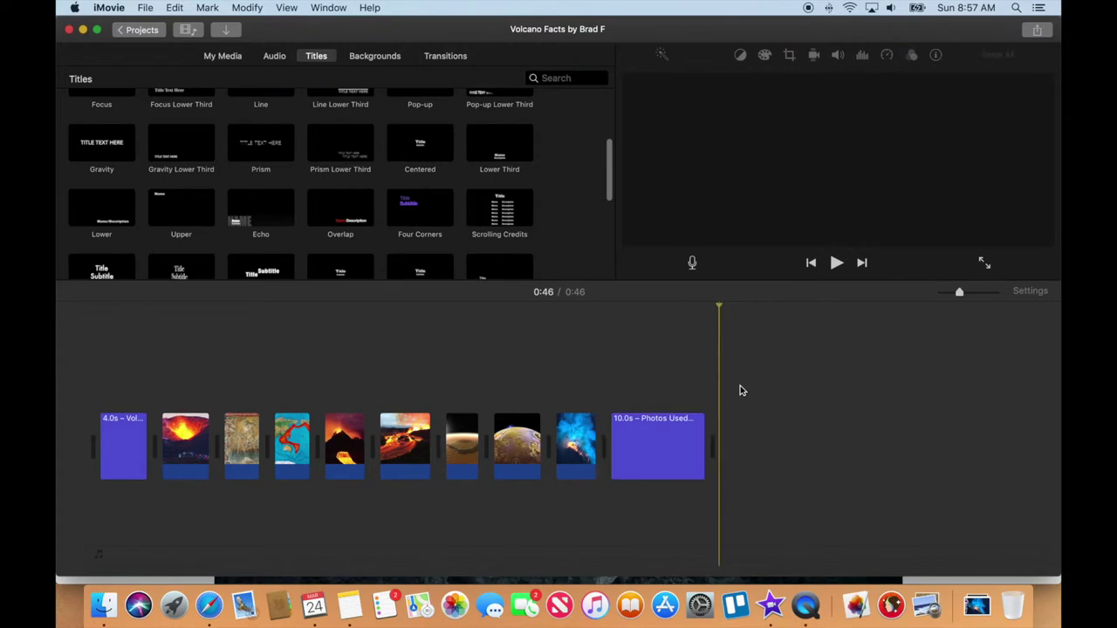
- Show the Ken Burns Start and End frames for the first lava photo clip
click(185, 443)
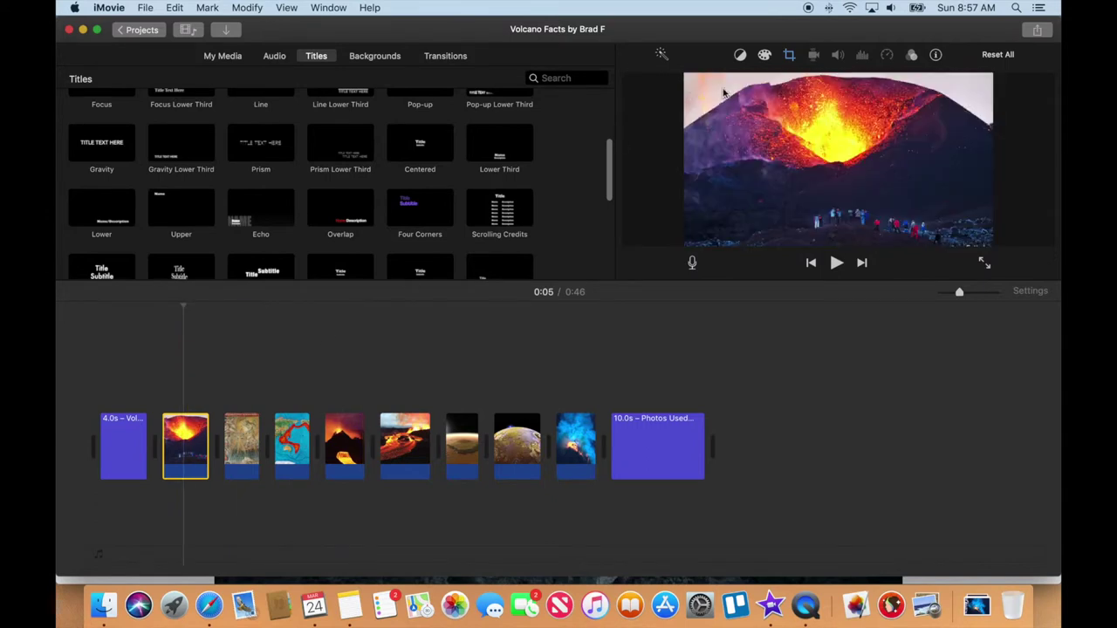
click(788, 56)
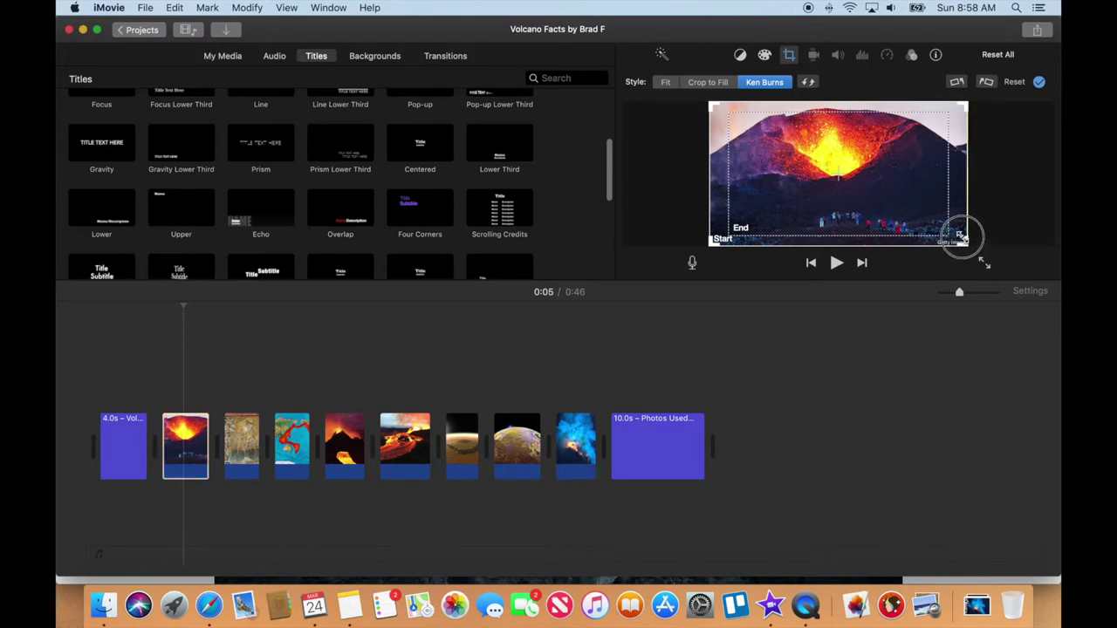
- Tighten the Start frame slightly and shrink the End frame in toward the crater
drag(963, 241, 954, 235)
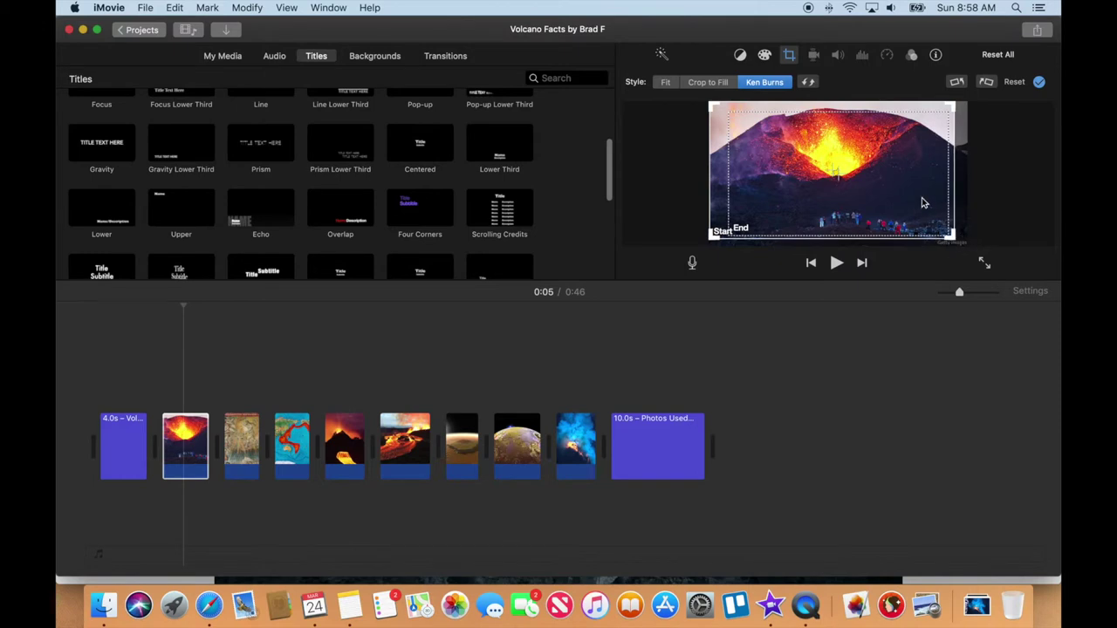
click(740, 229)
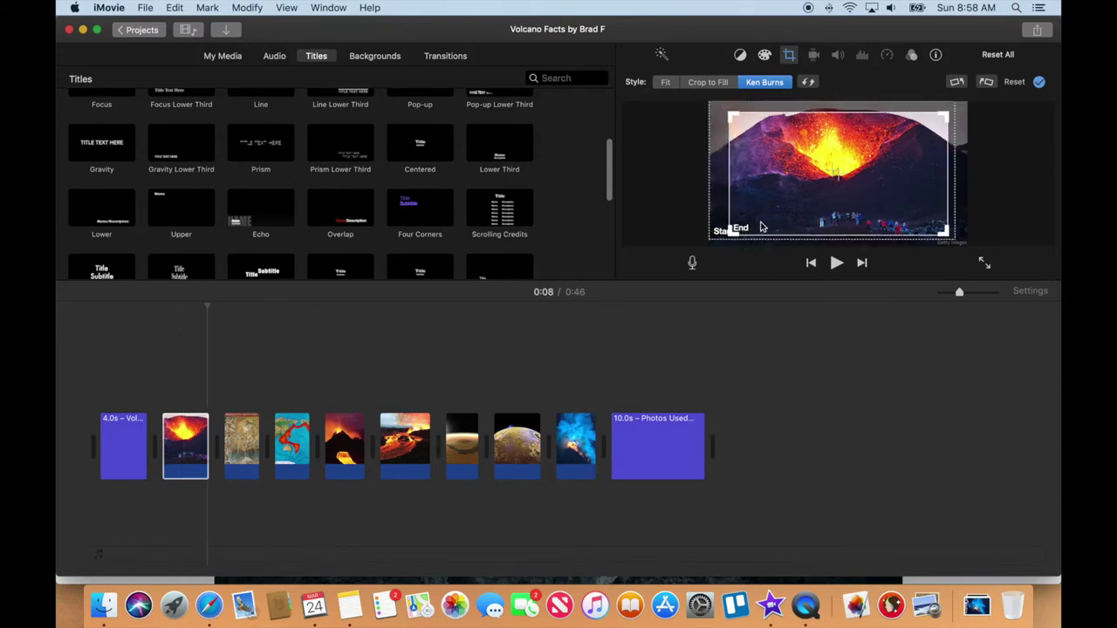
drag(785, 208, 790, 203)
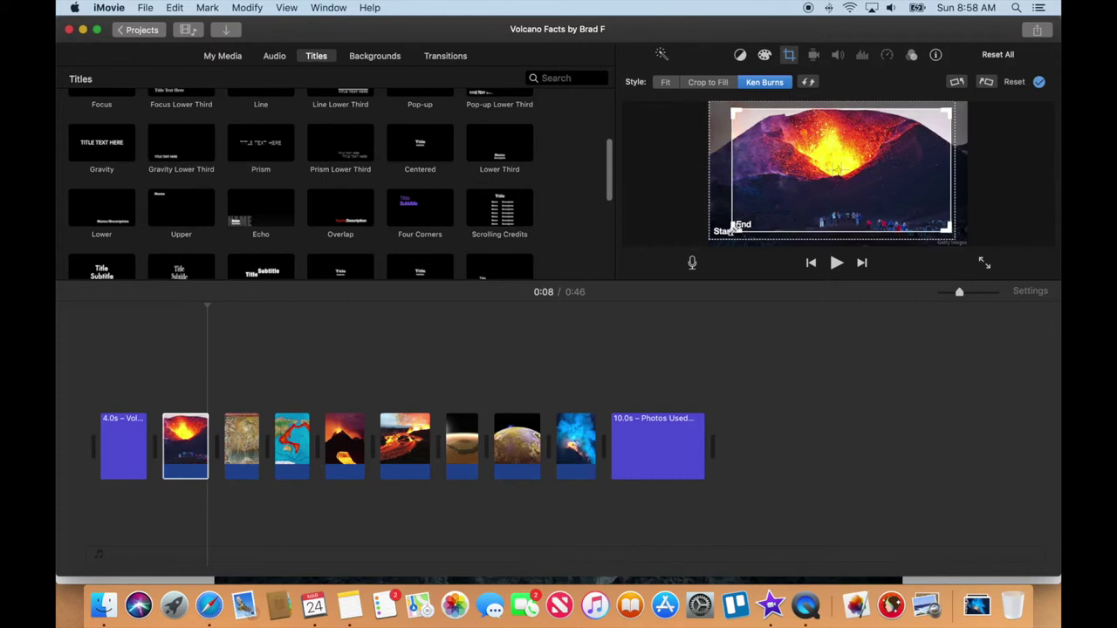
drag(736, 229, 774, 204)
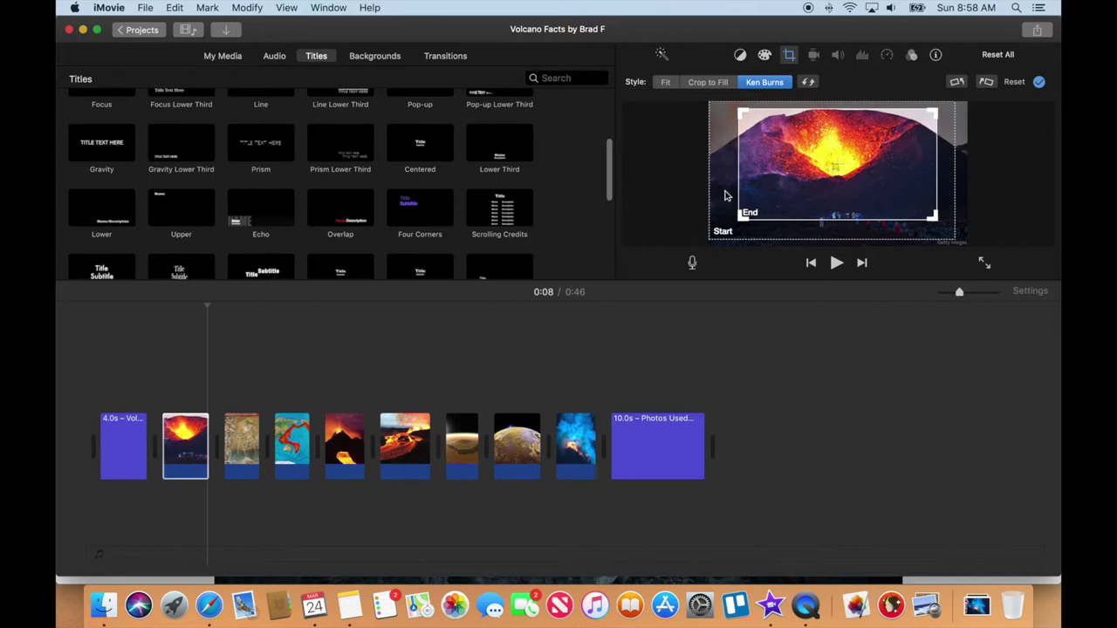
click(836, 264)
click(836, 263)
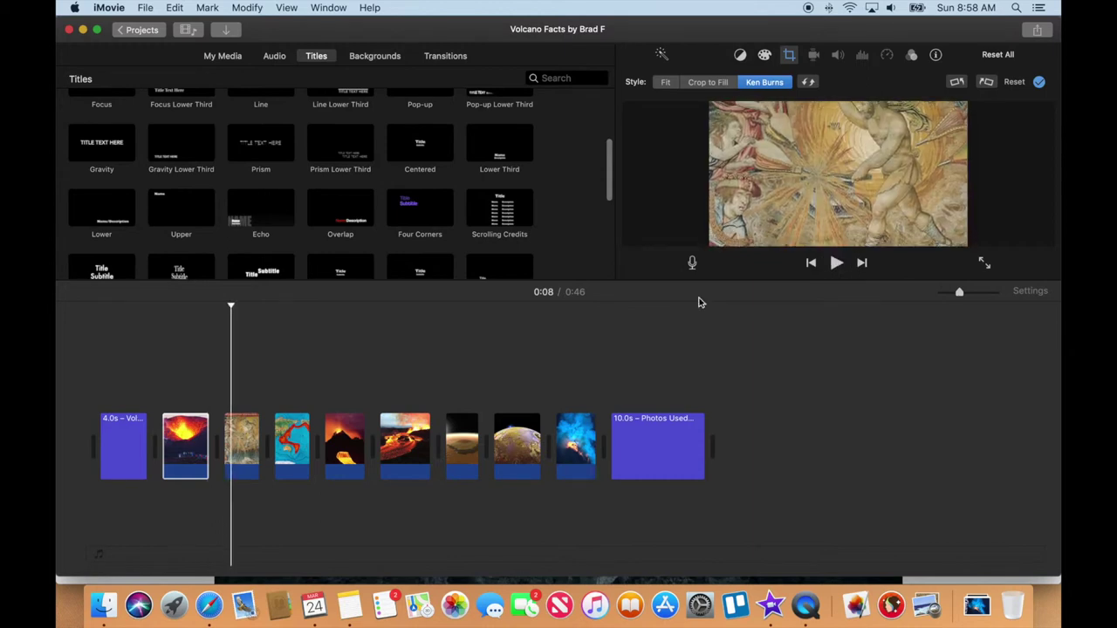
click(195, 451)
click(720, 232)
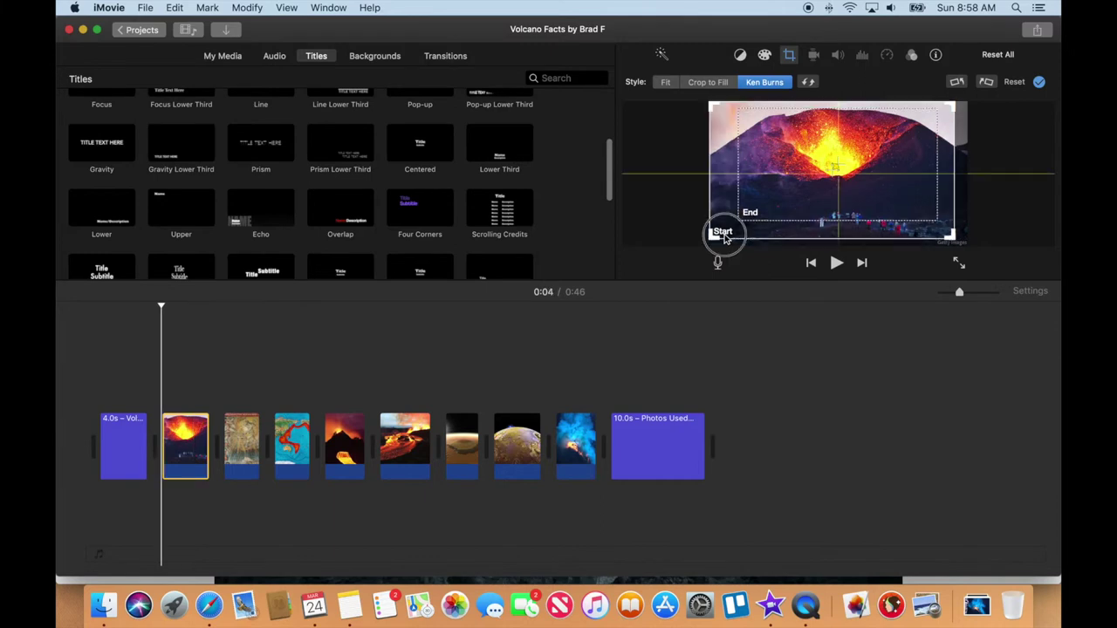
click(836, 265)
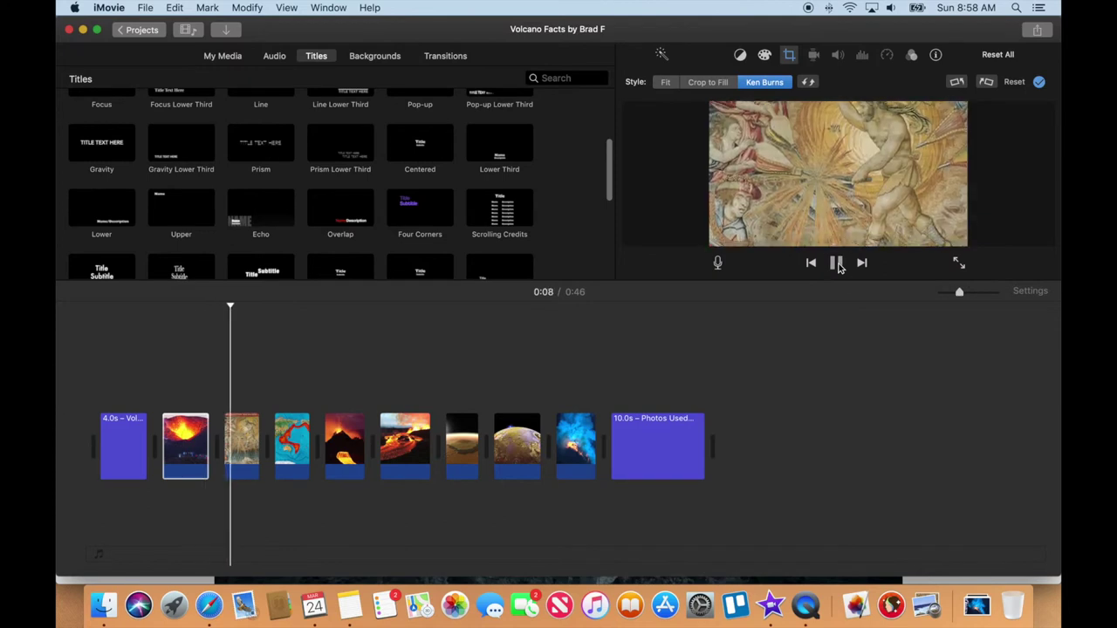
click(837, 264)
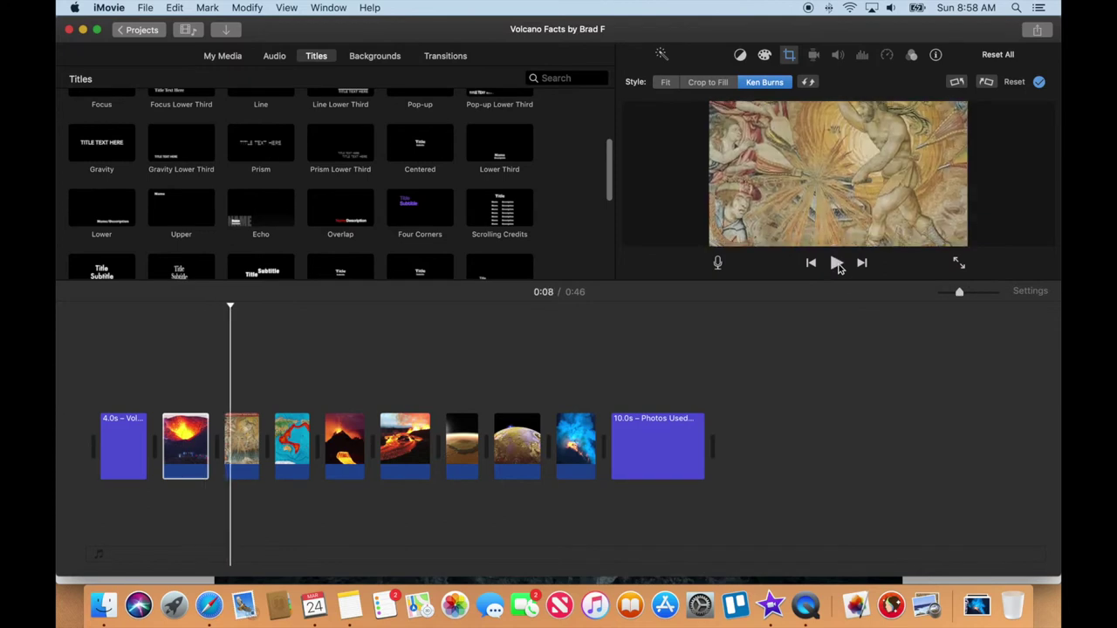
click(178, 445)
- Shrink the End frame from its bottom corners into a close-up on the crater base
click(793, 184)
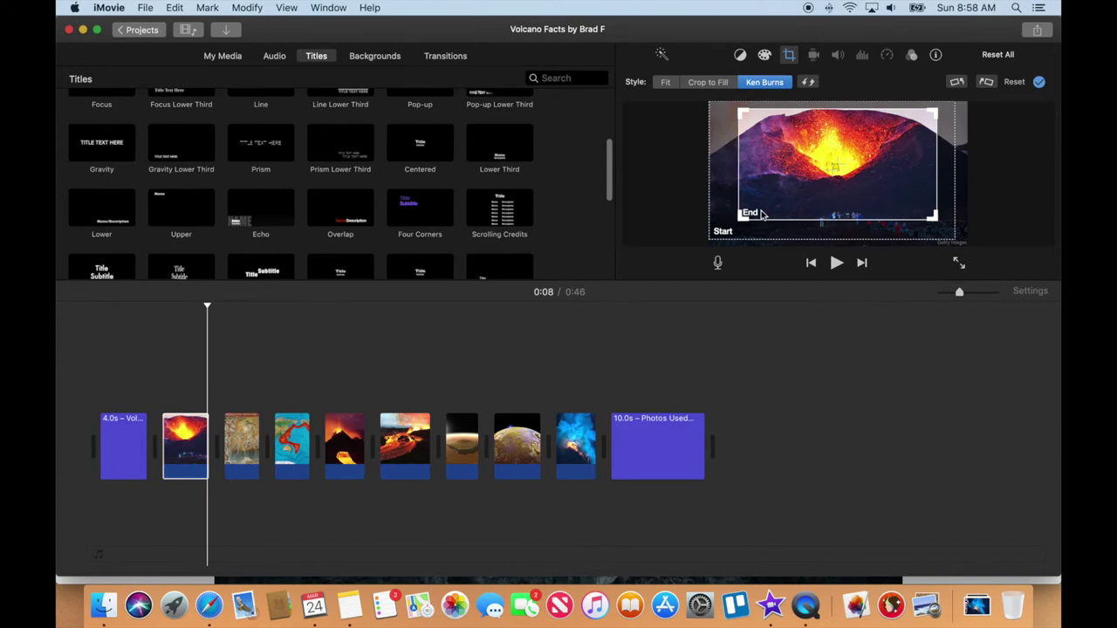
mouse_move(741, 220)
mouse_down()
mouse_move(765, 205)
mouse_move(742, 215)
mouse_move(746, 226)
mouse_move(739, 217)
mouse_up()
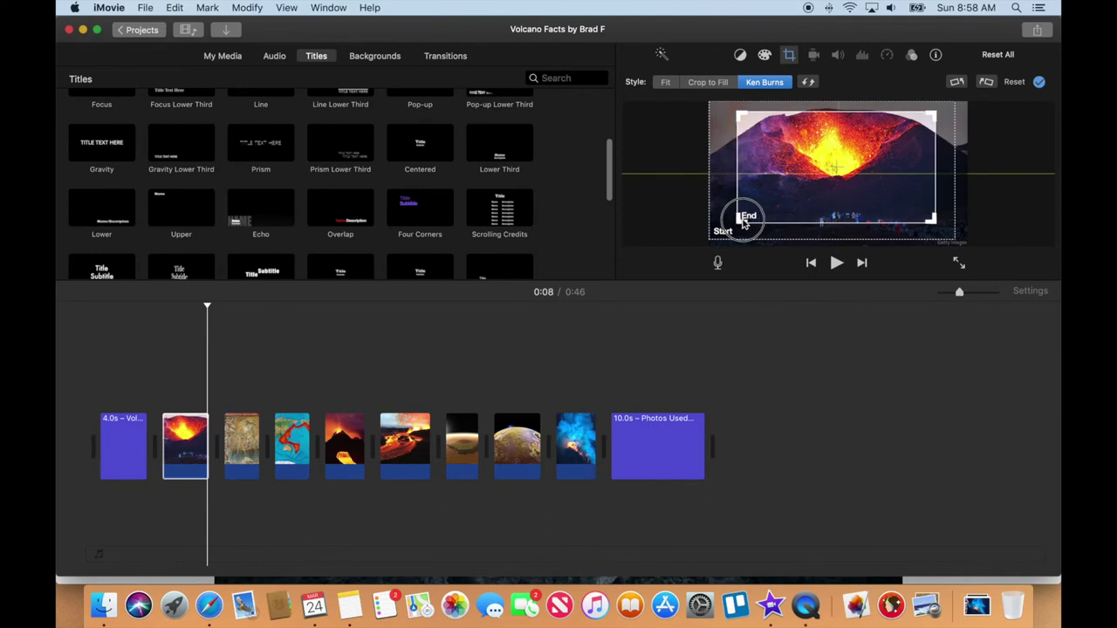
drag(933, 221, 839, 216)
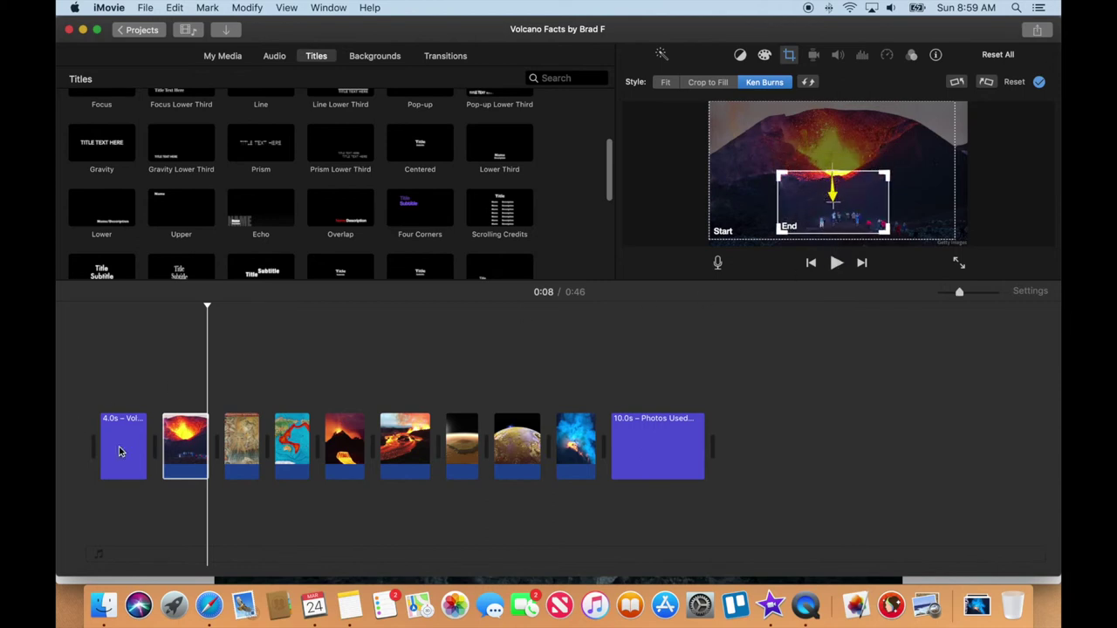
click(723, 233)
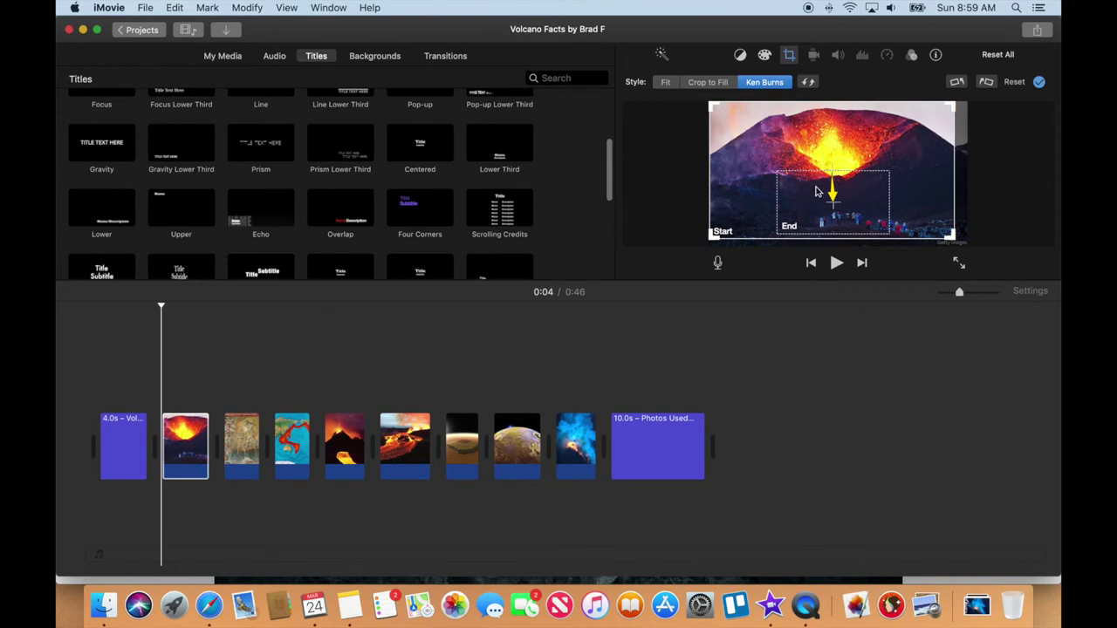
- Preview the lava photo's Ken Burns pan, then select the painting and world map clips
click(836, 262)
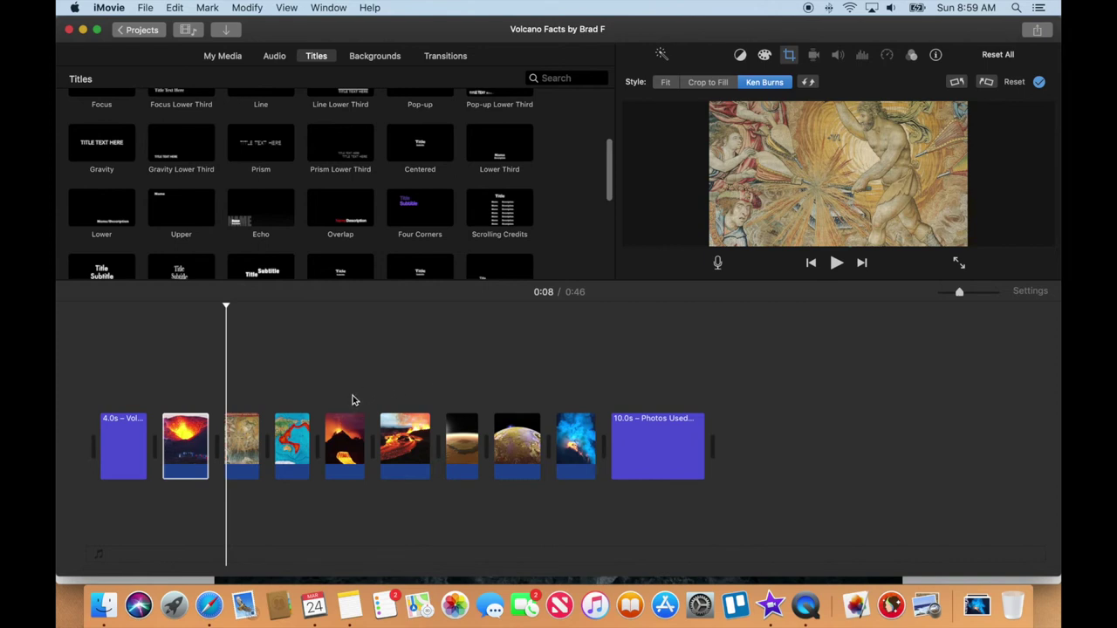
click(245, 436)
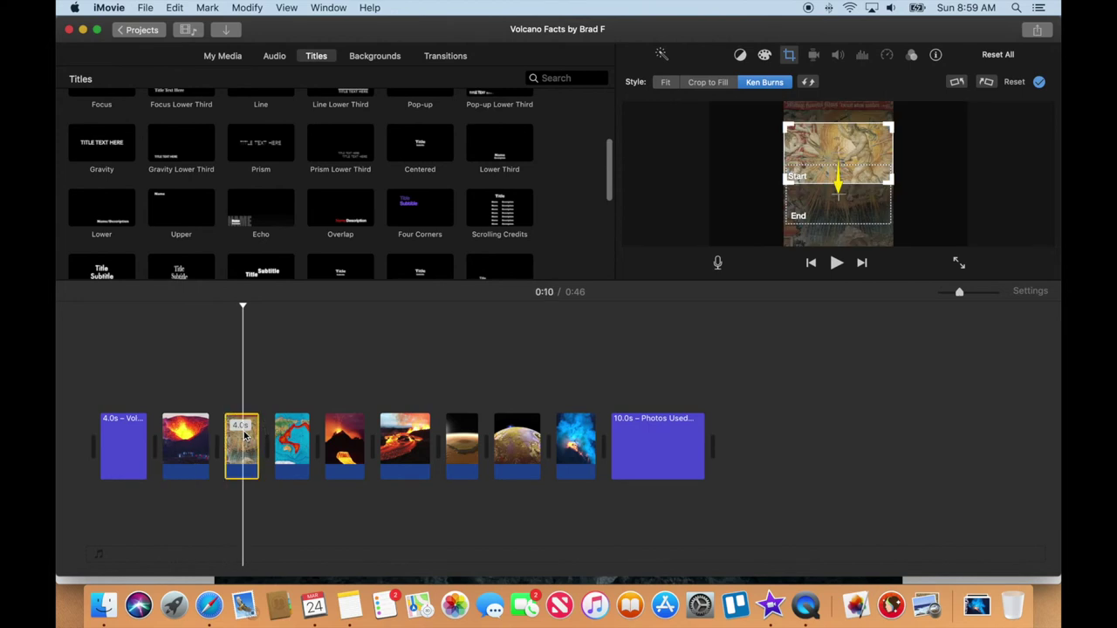
click(299, 443)
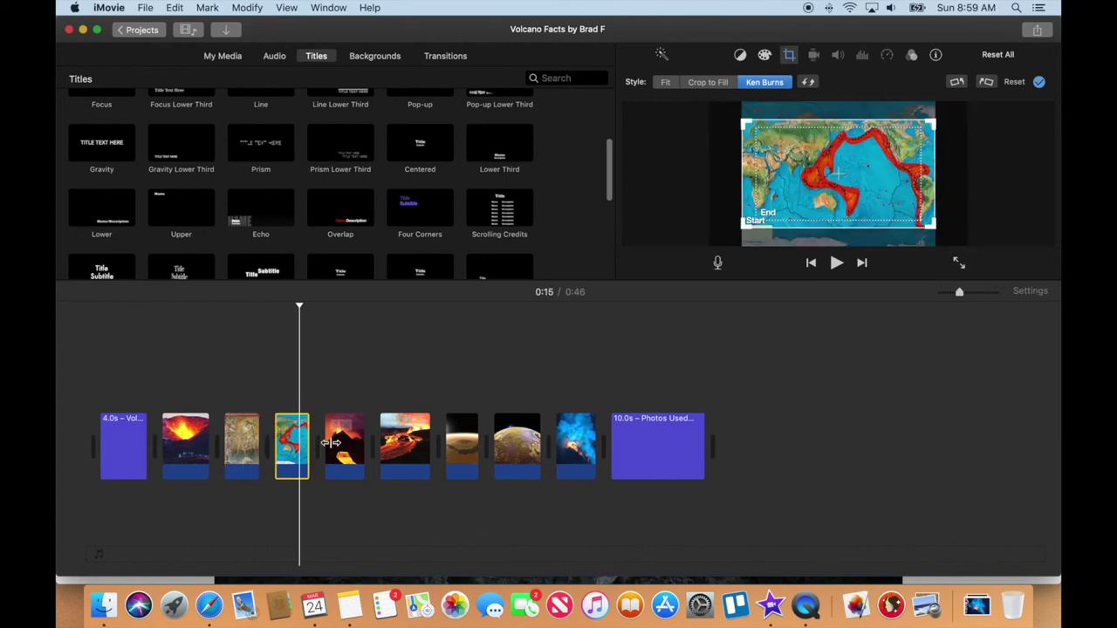